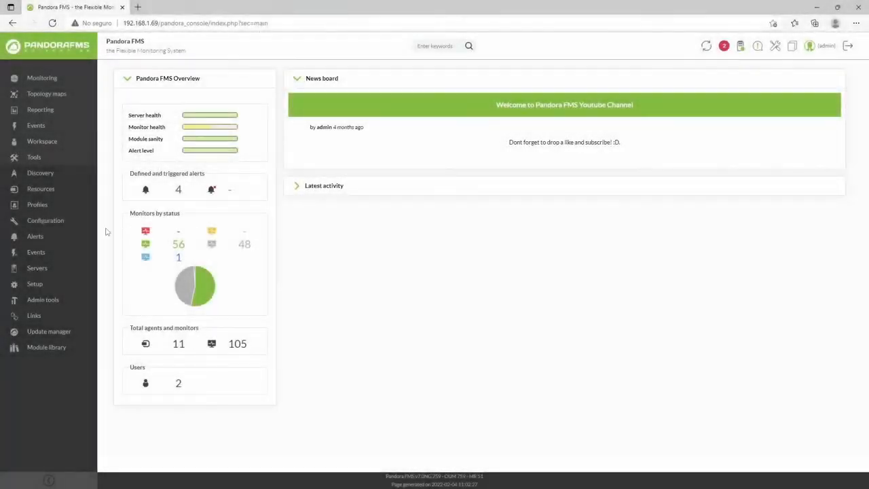
Step: Open the SNMP alerts overview and examine the free search, trap type and priority options of its control filter
mouse_move(75, 235)
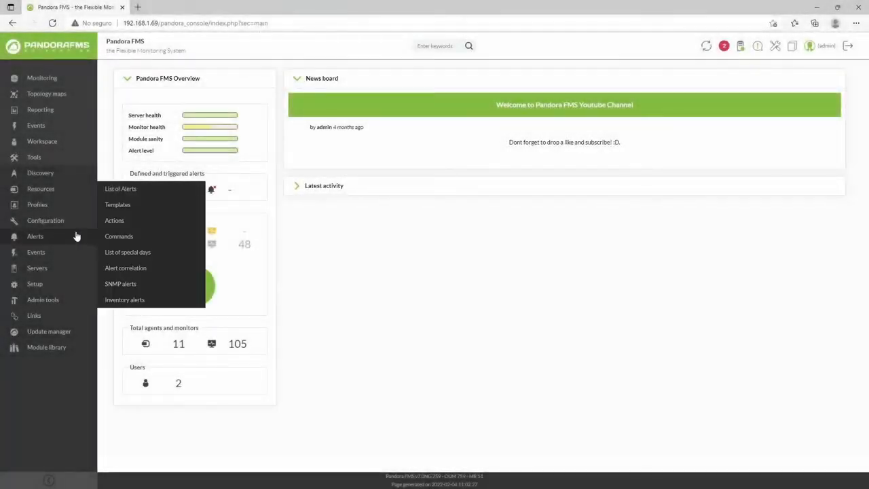
left_click(161, 283)
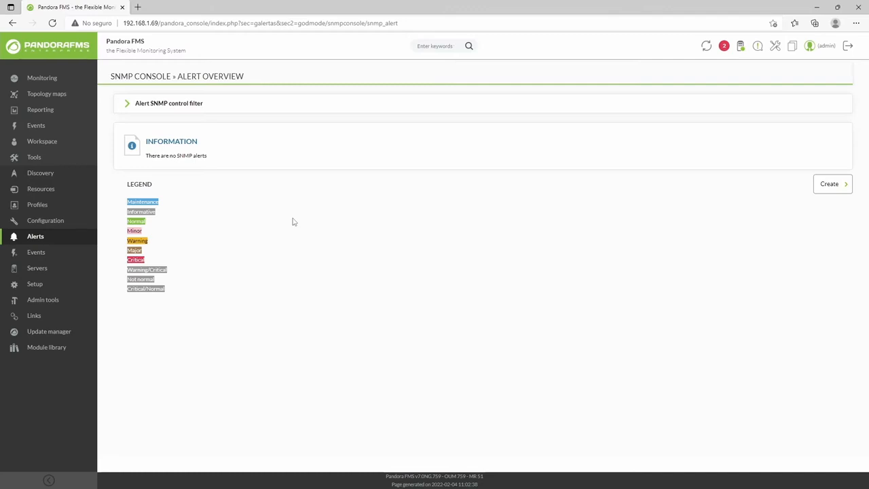
left_click(260, 109)
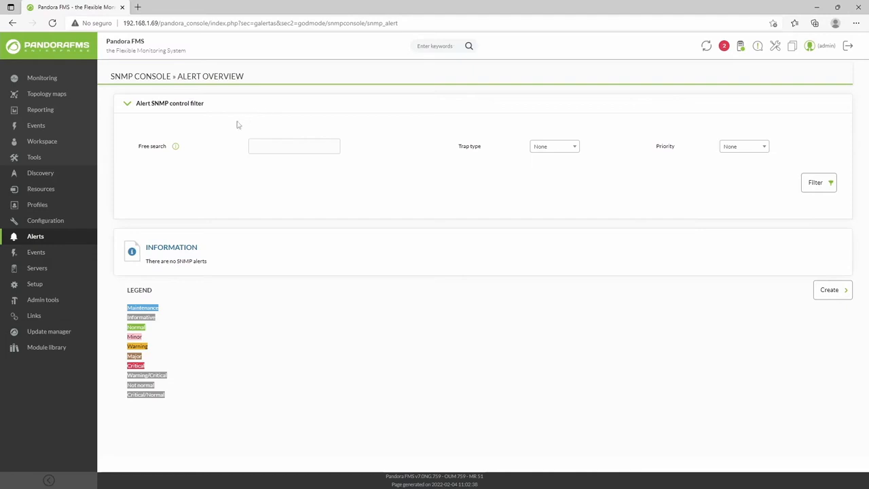
mouse_move(176, 147)
left_click(559, 150)
left_click_drag(575, 184, 579, 219)
left_click(709, 189)
left_click(763, 146)
left_click_drag(767, 190, 770, 224)
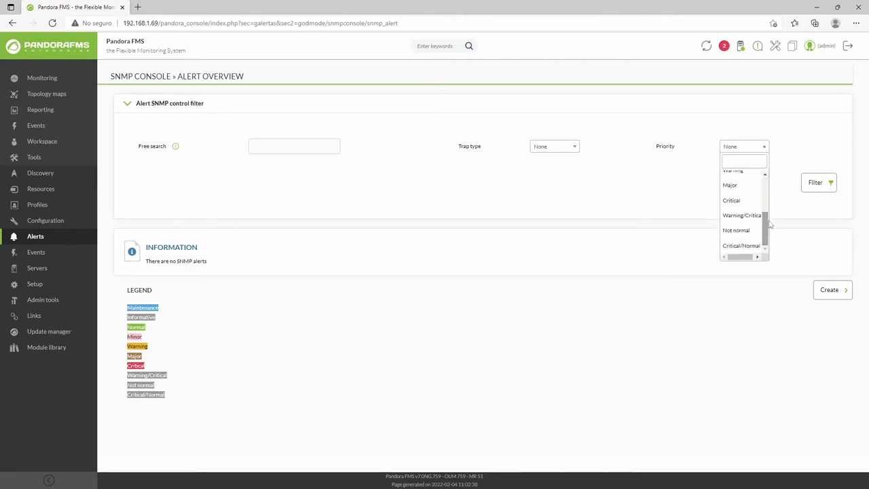
left_click(785, 214)
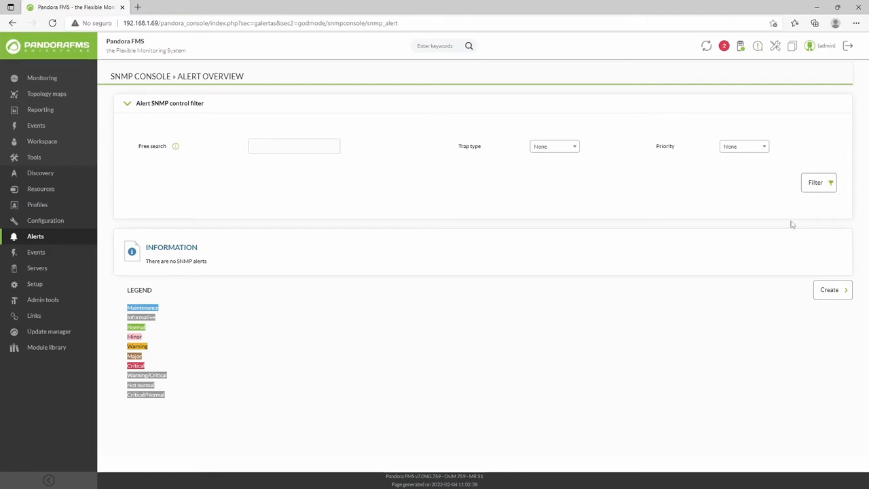
Step: Start a new SNMP alert and enter "alert testing" as its description
left_click(827, 289)
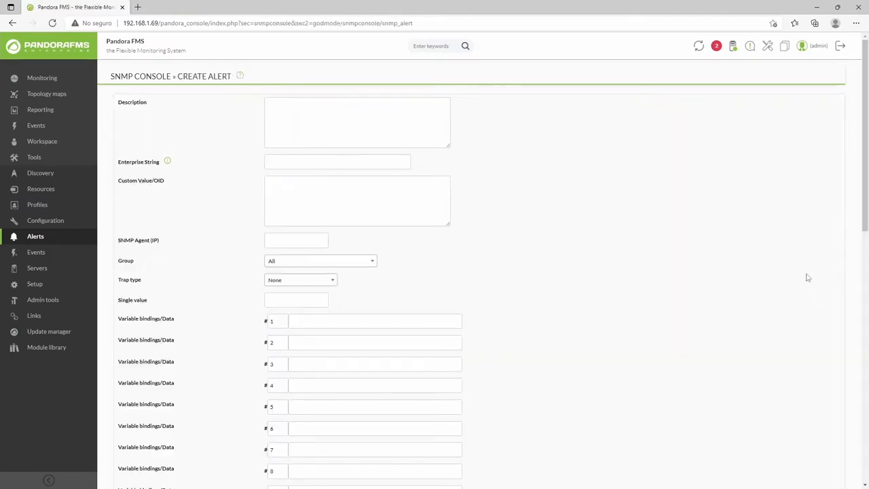
left_click(409, 100)
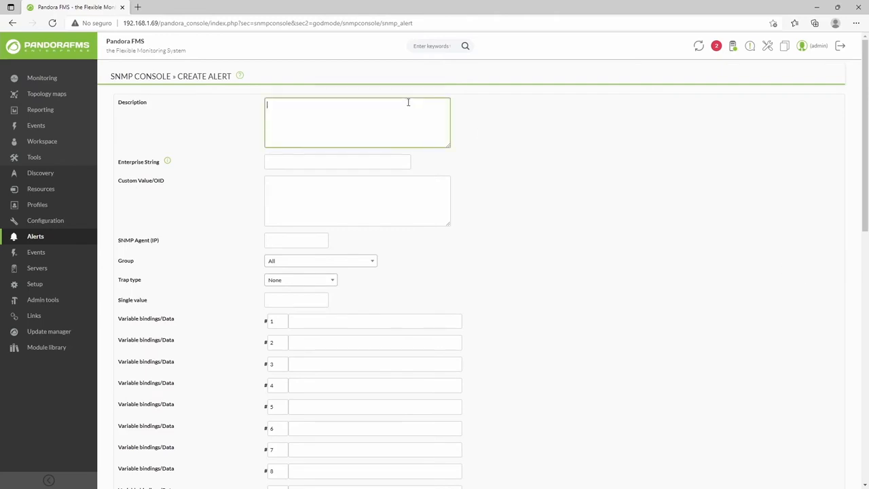
type("alert testing")
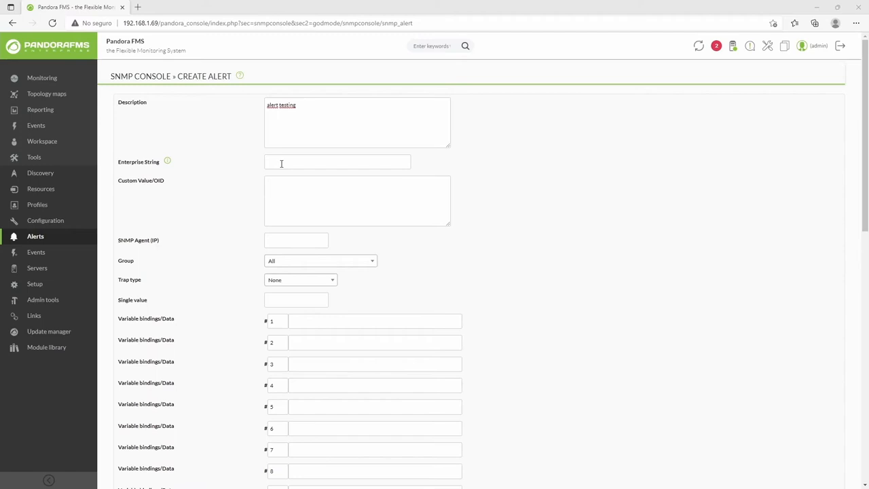
Step: Set the alert's enterprise string to .1.3.6.1.4.1.18719.999.7973.848.1263672.2.1 and its SNMP agent IP to 127.0.0.1
left_click(281, 163)
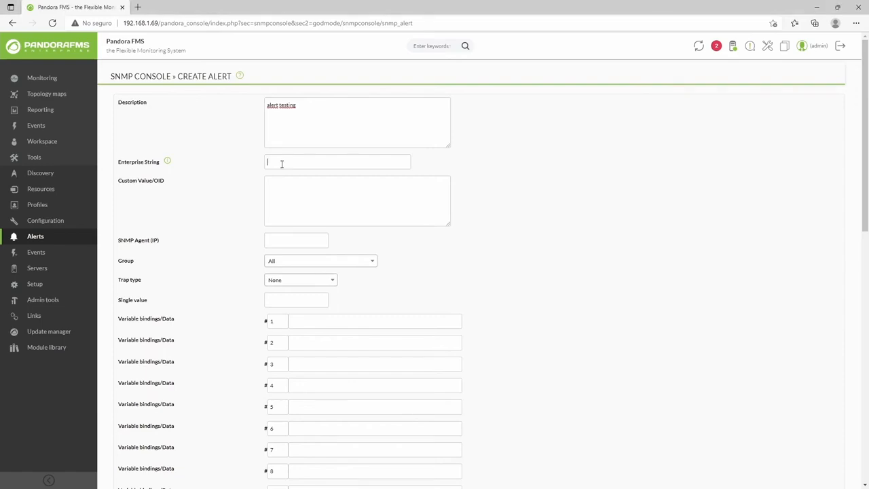
type(".1.3.6.1.4.1.18719.999.7973.848.1263672.2.1")
left_click(338, 212)
left_click(315, 242)
type("127.0.0.1")
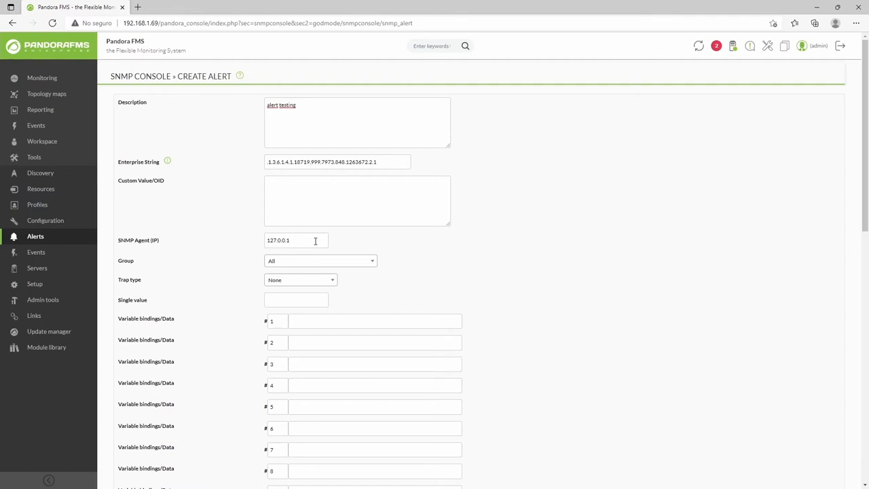
Step: Keep the alert's group at All and set its trap type to Other
left_click(349, 263)
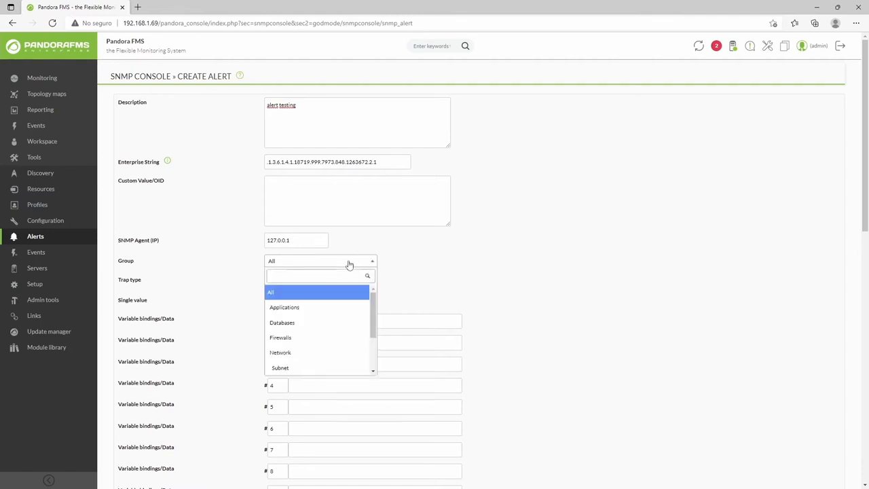
left_click(348, 264)
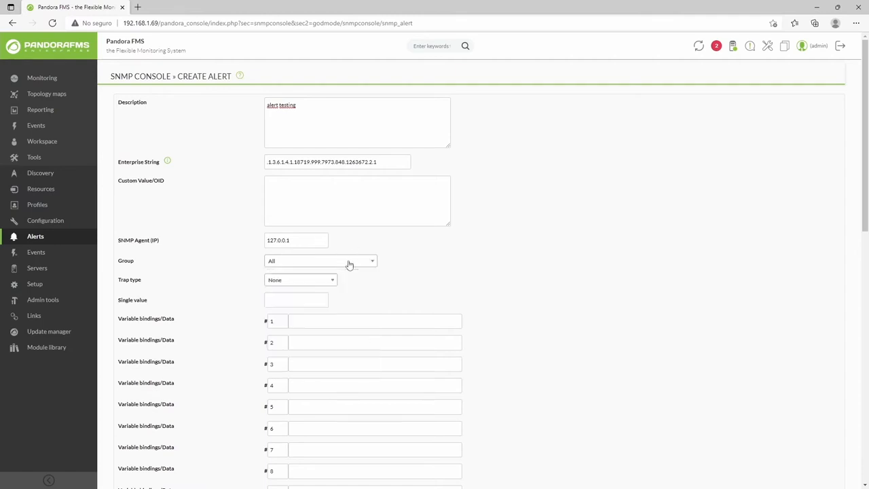
left_click(321, 282)
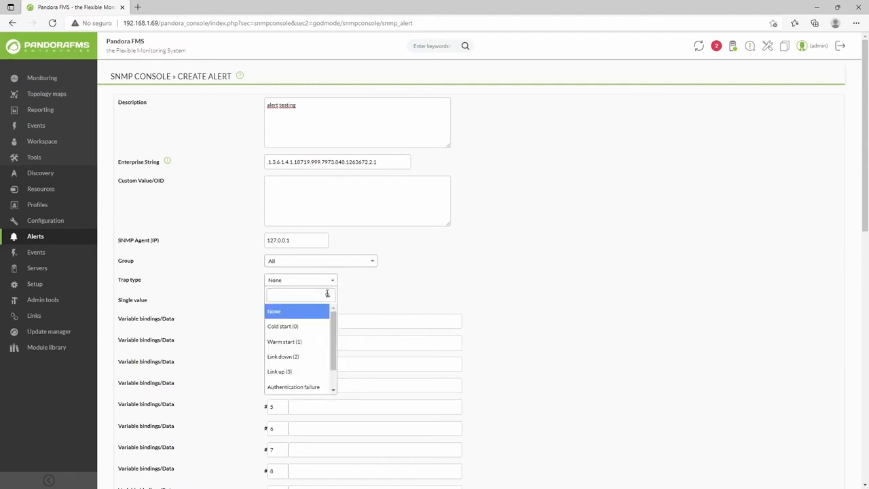
left_click_drag(333, 317, 333, 339)
left_click(314, 386)
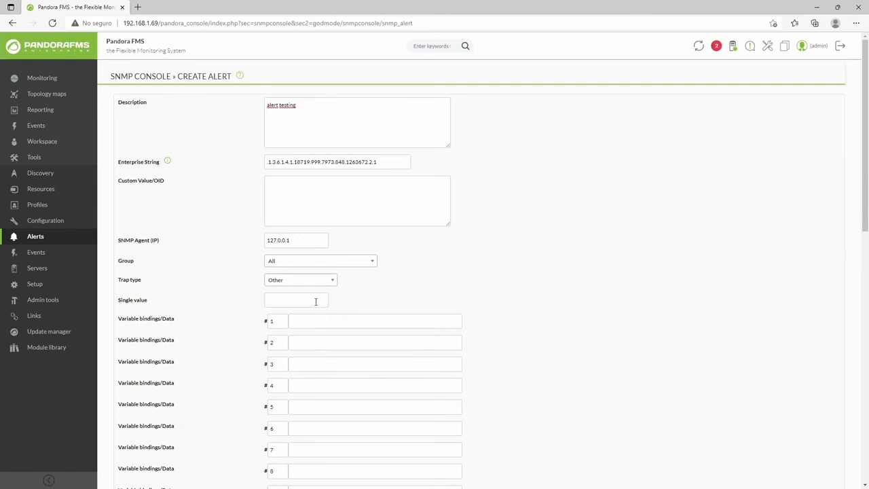
Step: Fill variable binding 1 with data1 and variable binding 2 with data2
left_click(313, 322)
type("data1")
left_click(314, 342)
type("data2")
Step: Switch the alert action to Monitoring Event to preview its fields, and return it to Mail to Admin
scroll(484, 358, "down", 2)
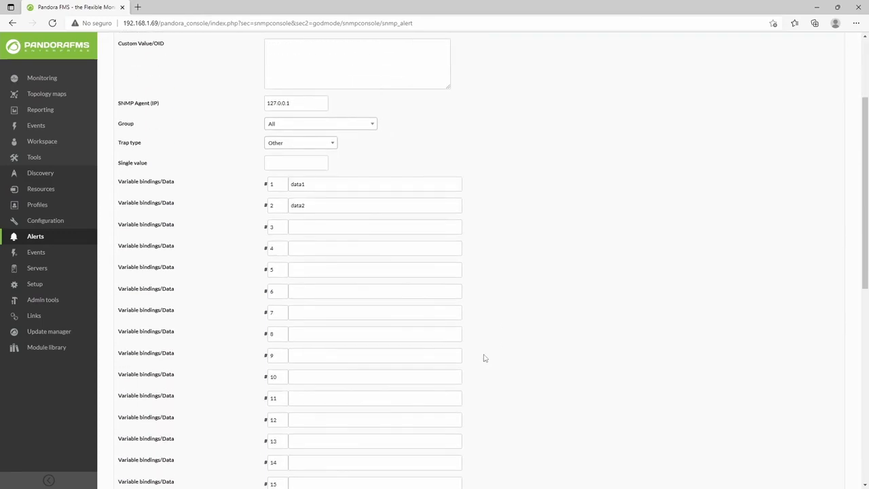
scroll(483, 358, "down", 3)
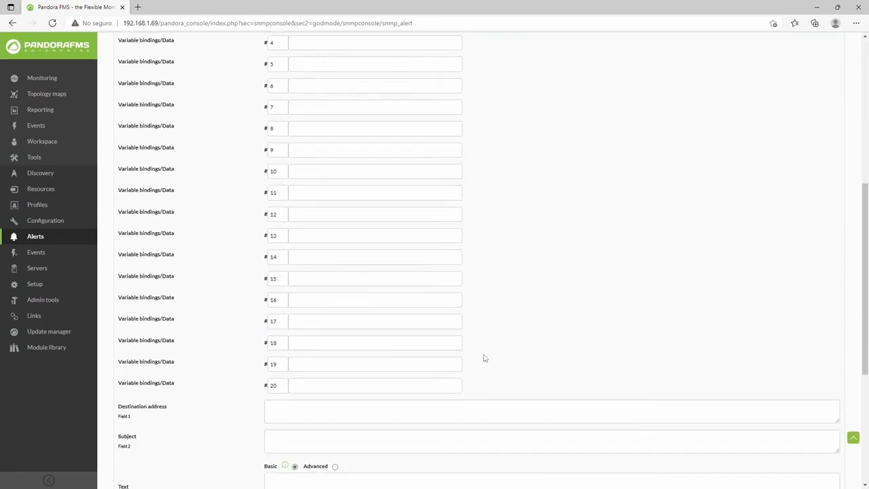
scroll(483, 358, "down", 4)
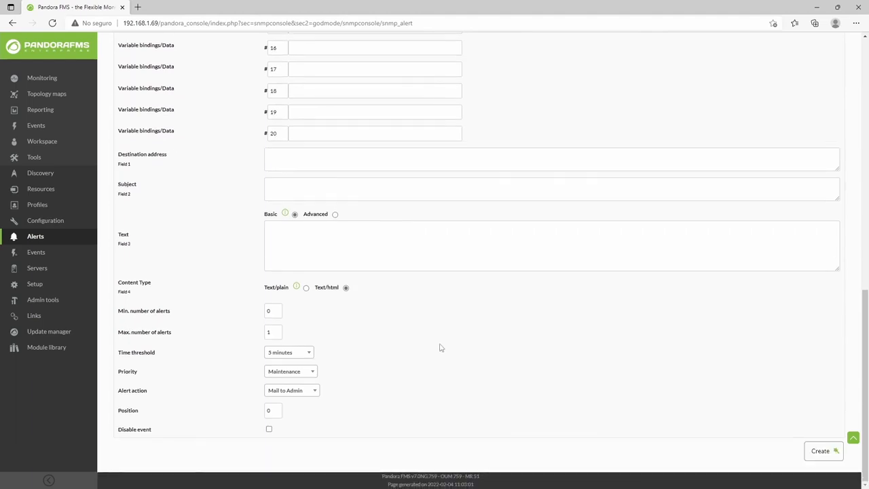
left_click(310, 393)
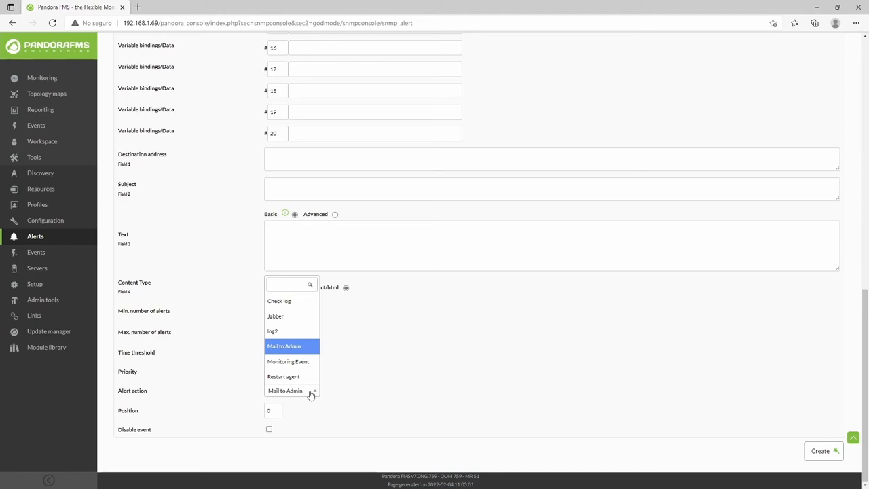
left_click(295, 362)
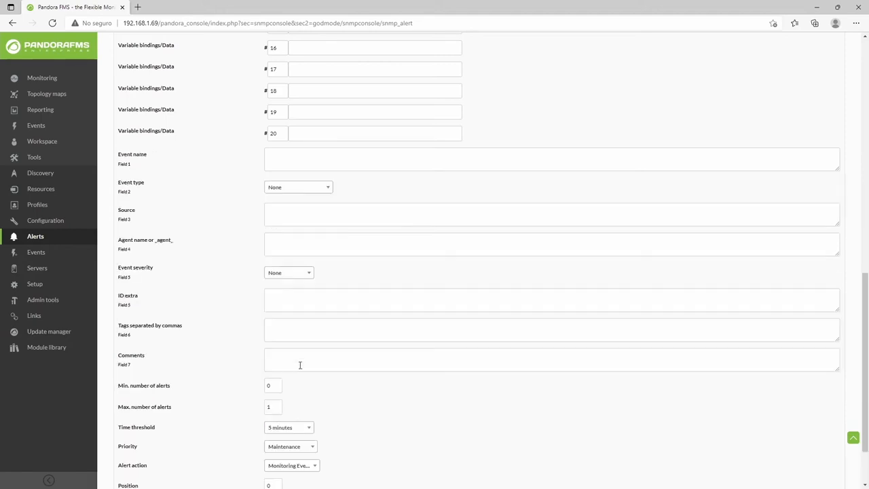
left_click(305, 465)
left_click(294, 422)
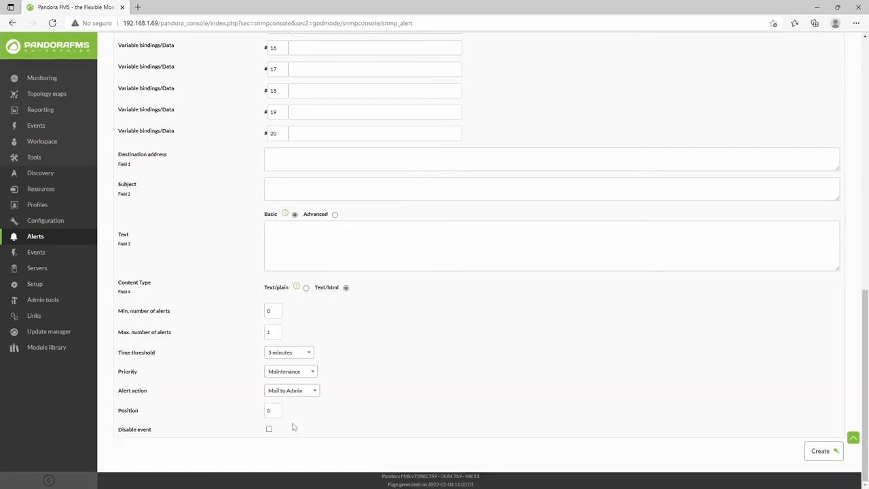
Step: Set the mail subject to "SNMP Alert" and the text to "_agent_ fired an alert with data _snmp_f1_, _snmp_f2_"
left_click(356, 192)
type("SNMP Alert")
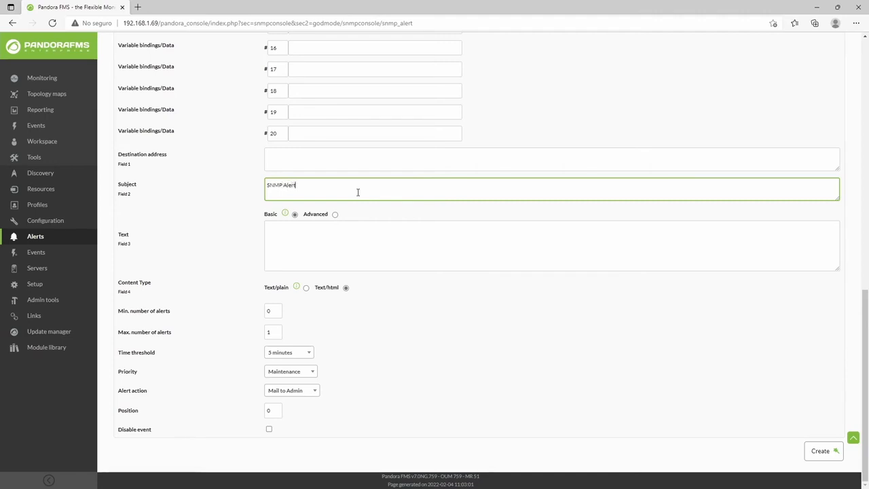
left_click(346, 237)
type("_agent")
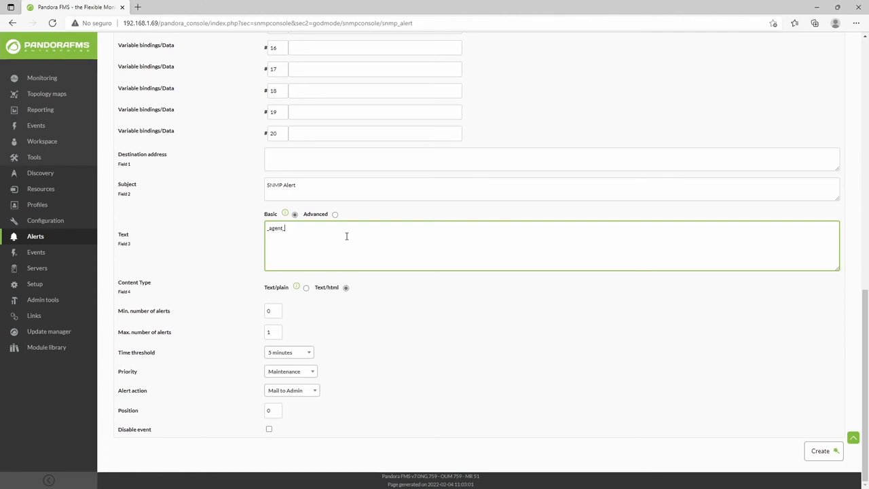
type("_ fired an alert wi")
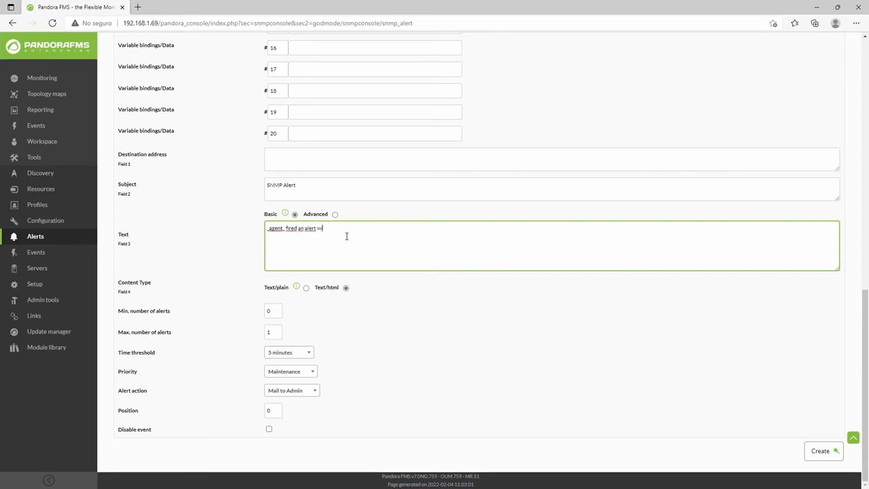
type("th data _snmp_f")
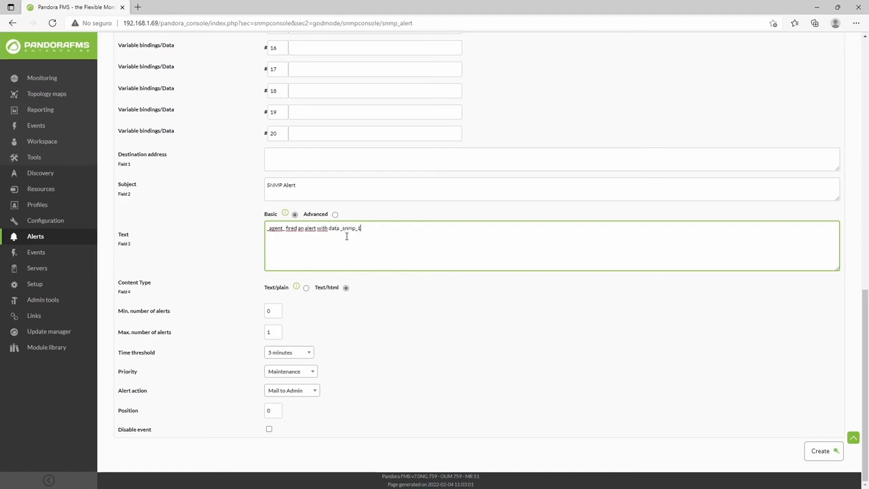
type("1_")
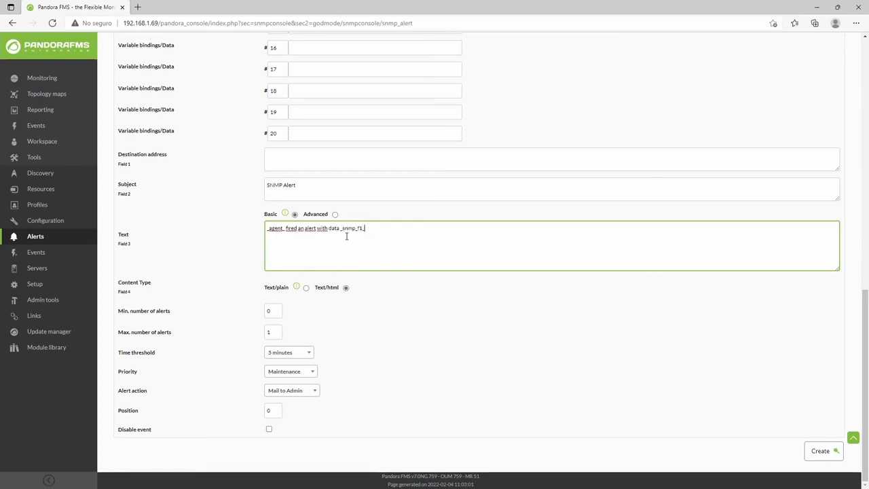
type(", _snmp_f2_")
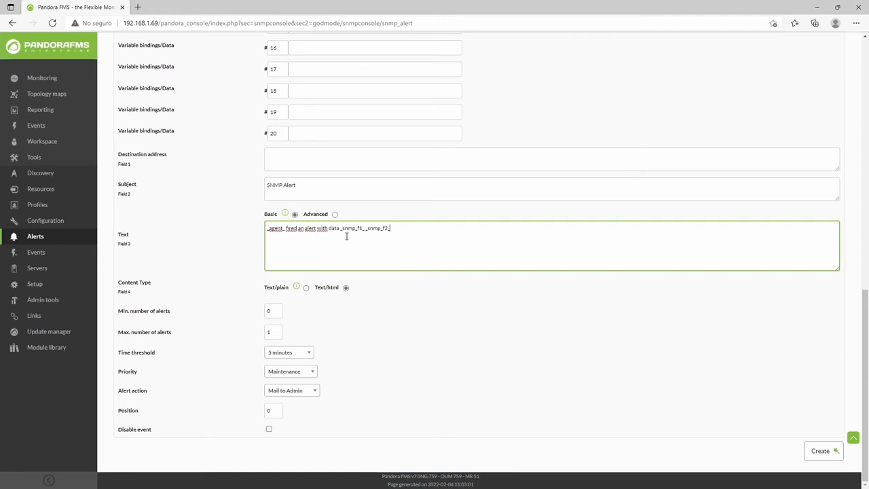
left_click(434, 284)
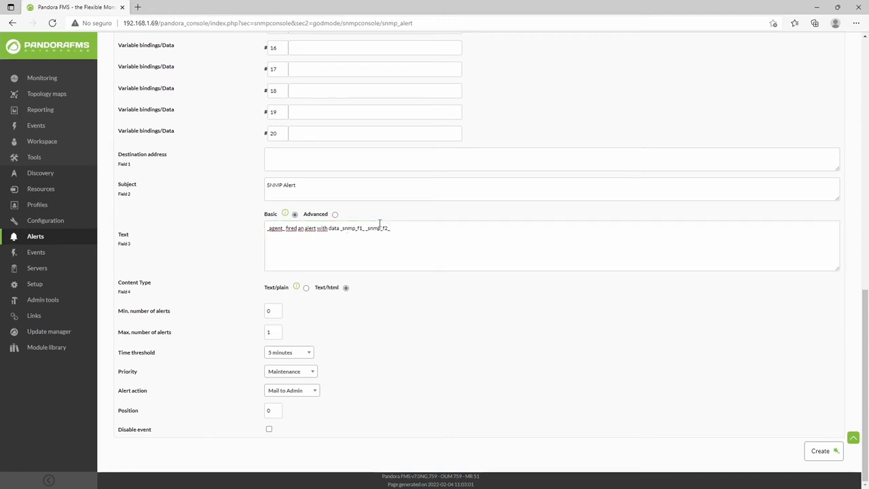
Step: Compare the _snmp_f1_ macro in the mail text with variable binding 1, and check the content type help
left_click(341, 228)
left_click_drag(341, 229, 365, 228)
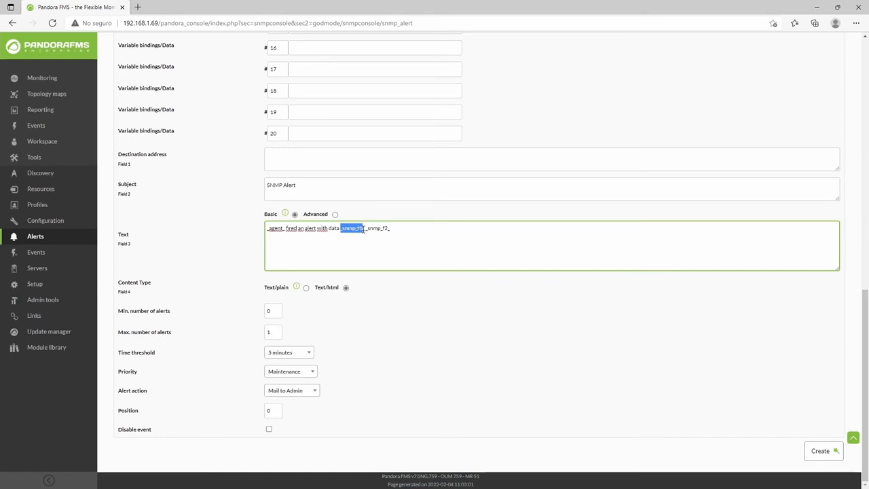
left_click(423, 288)
scroll(419, 275, "up", 1)
scroll(420, 275, "up", 6)
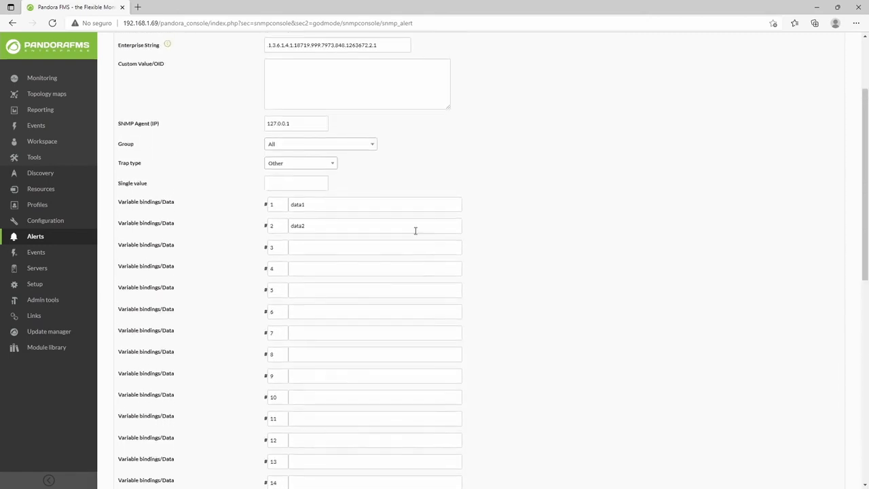
left_click_drag(327, 203, 283, 203)
left_click(485, 230)
scroll(491, 260, "down", 2)
scroll(492, 260, "down", 5)
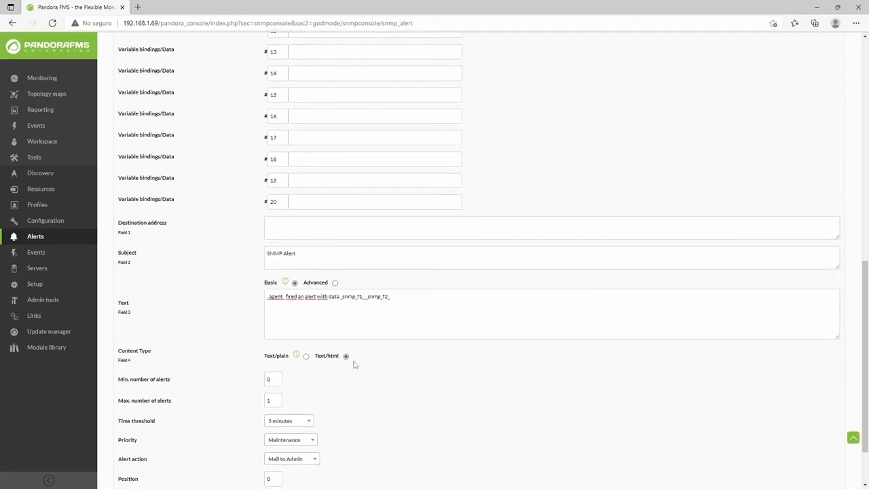
mouse_move(296, 355)
Step: Set the alert's priority to Warning and create the SNMP alert
scroll(378, 371, "down", 2)
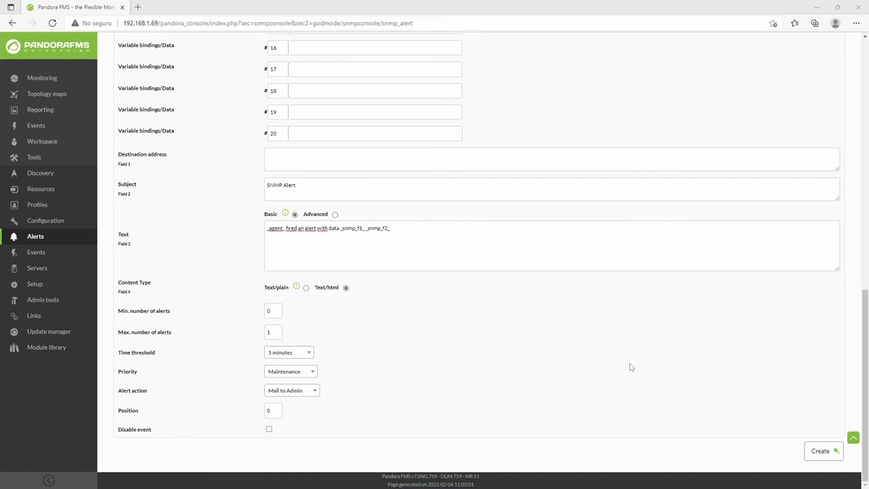
left_click(306, 374)
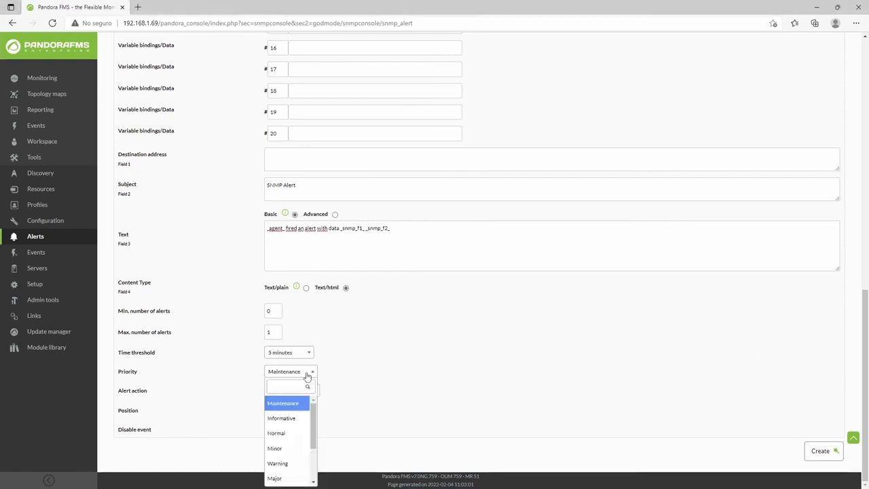
left_click_drag(314, 414, 313, 431)
left_click(295, 432)
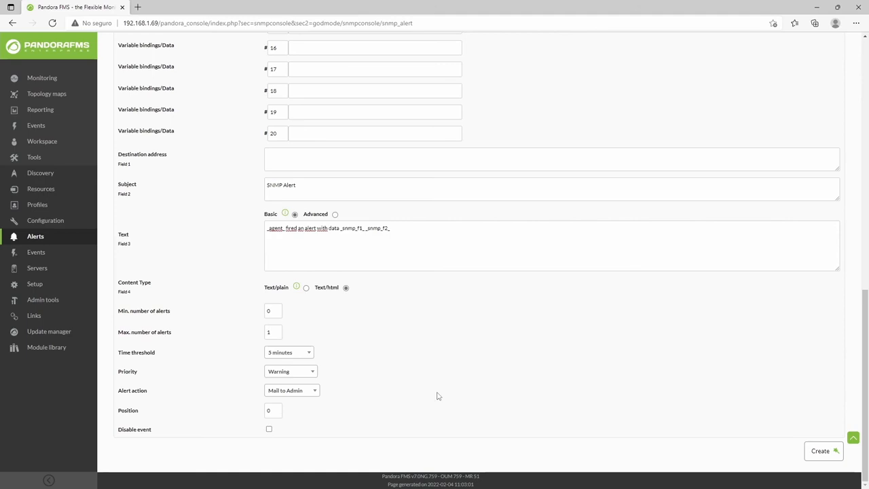
left_click(820, 451)
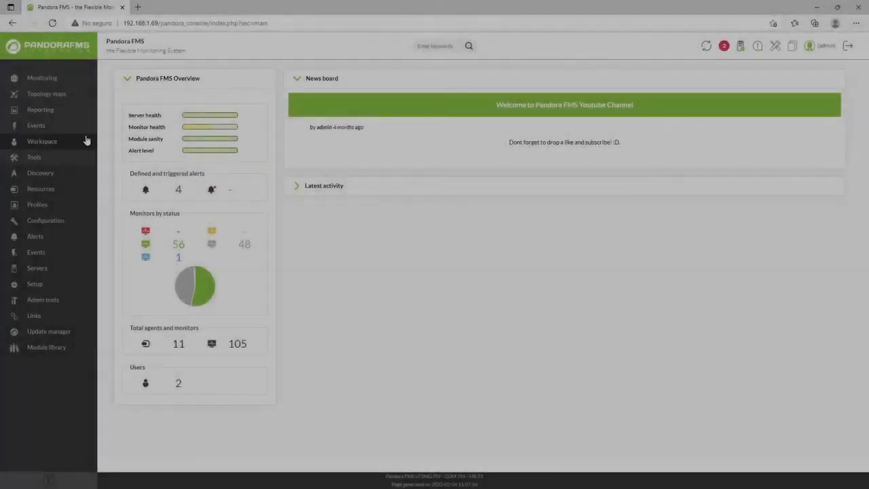
Step: Open the SNMP console to check the received trap and its alert status
mouse_move(54, 77)
mouse_move(160, 128)
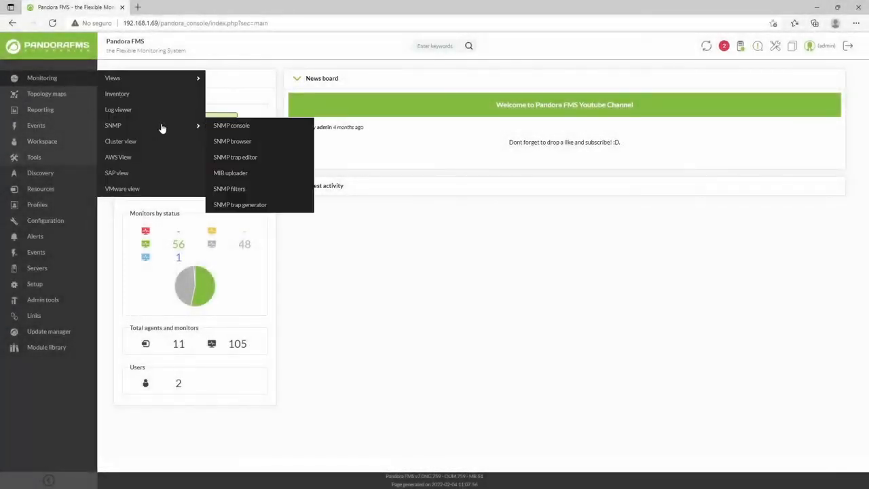
left_click(258, 128)
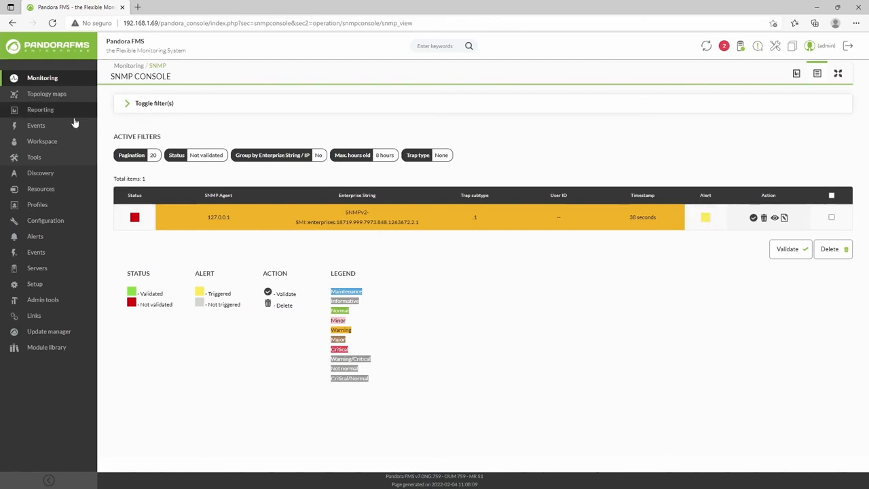
Step: Open the event list, view the general details of the "SNMP alert fired (alert testing)" event, and close them
mouse_move(61, 127)
left_click(126, 127)
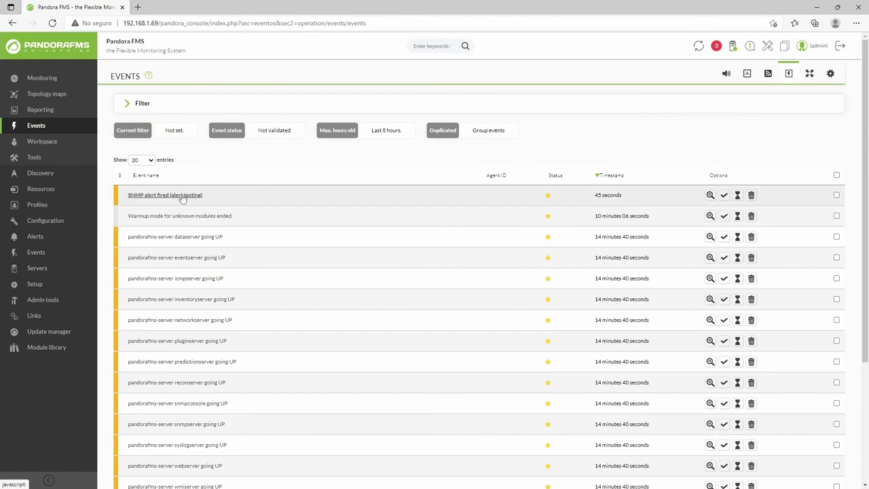
left_click(182, 197)
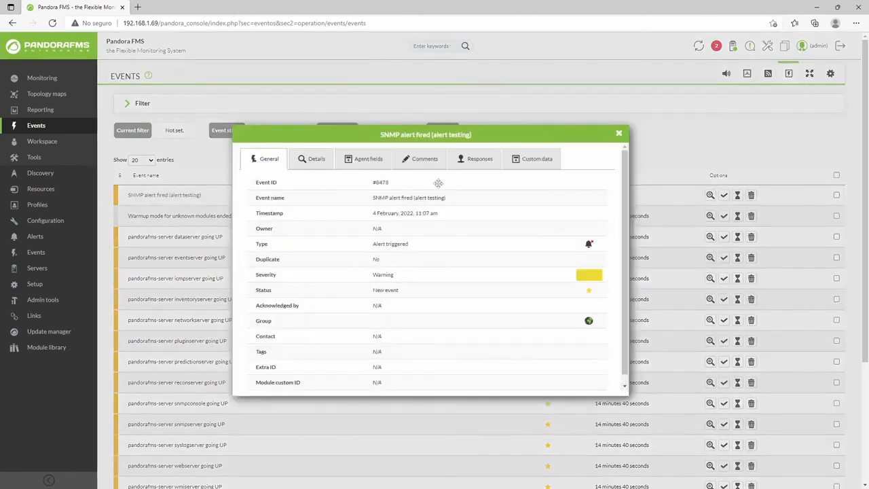
left_click(618, 134)
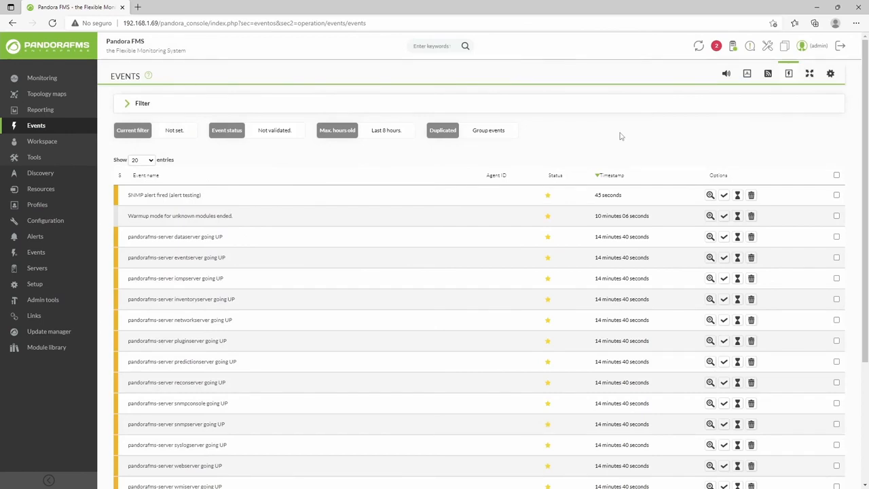